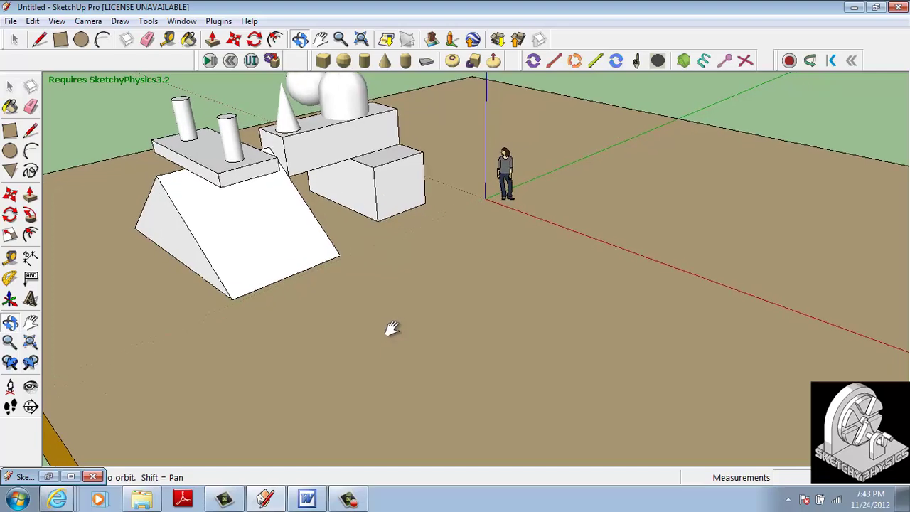
Draw an upright box on the floor in front of the ramp, with a footprint about 17 by 61.
{"action": "key", "text": "space"}
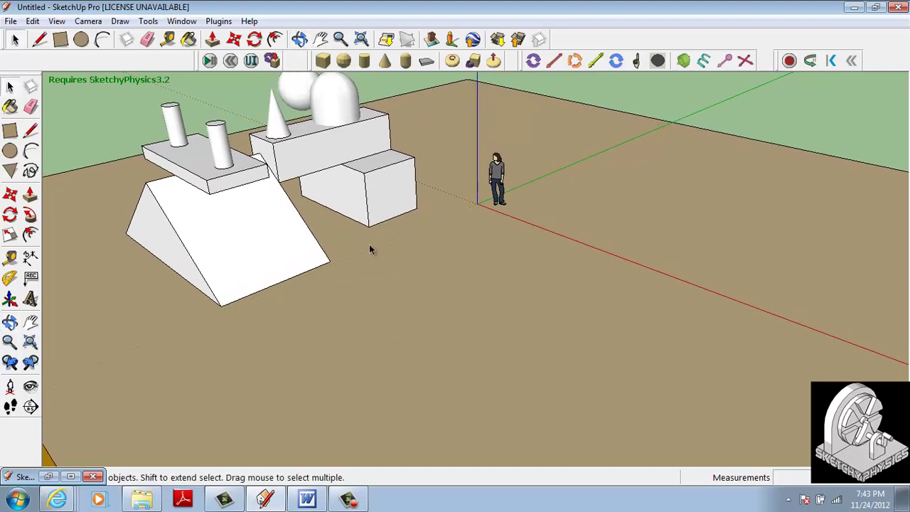
{"action": "left_click", "coordinate": [323, 61]}
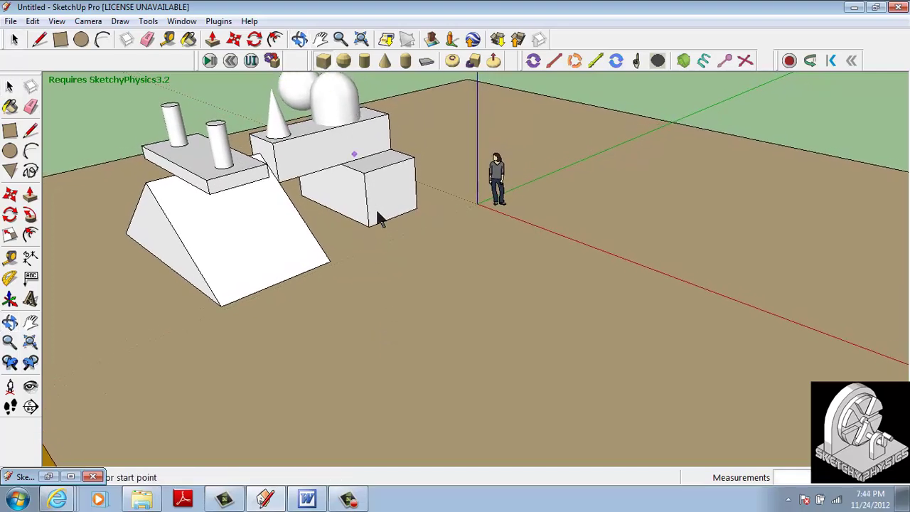
{"action": "left_click", "coordinate": [351, 309]}
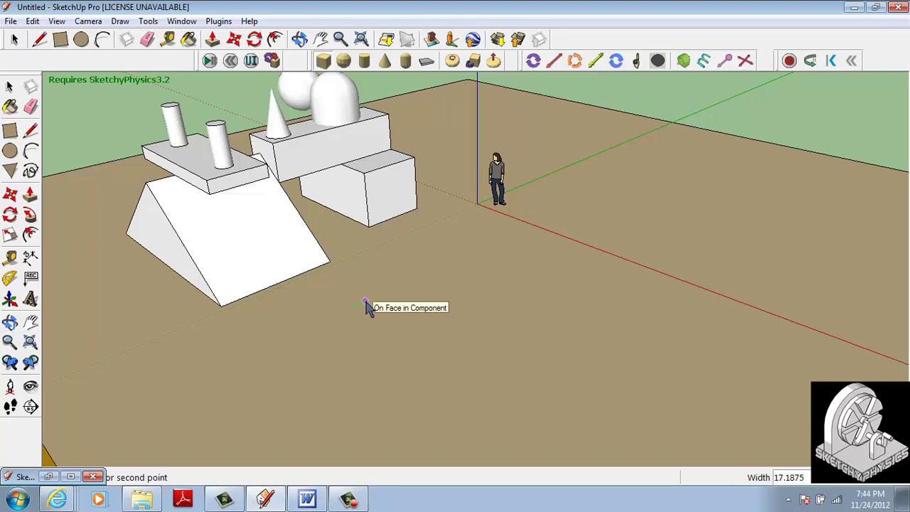
{"action": "left_click", "coordinate": [364, 306]}
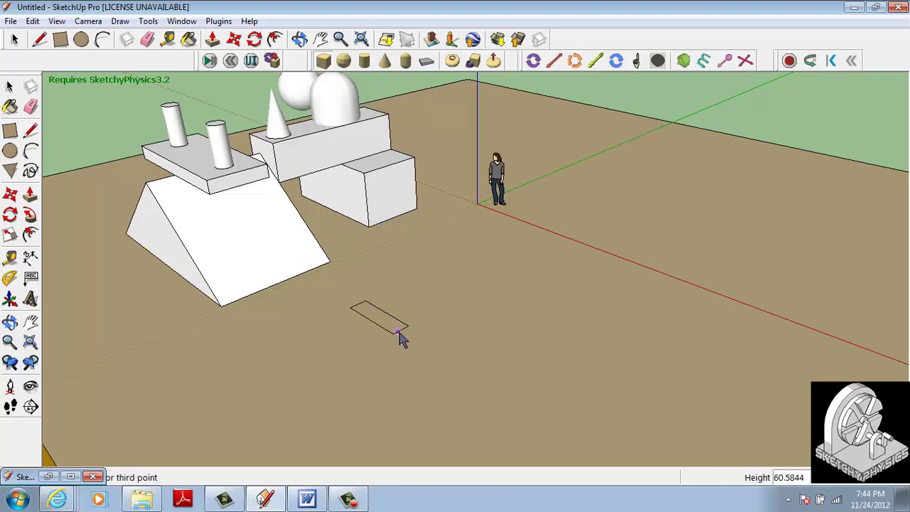
{"action": "left_click", "coordinate": [372, 242]}
{"action": "middle_click_drag", "start_coordinate": [376, 260], "coordinate": [366, 305]}
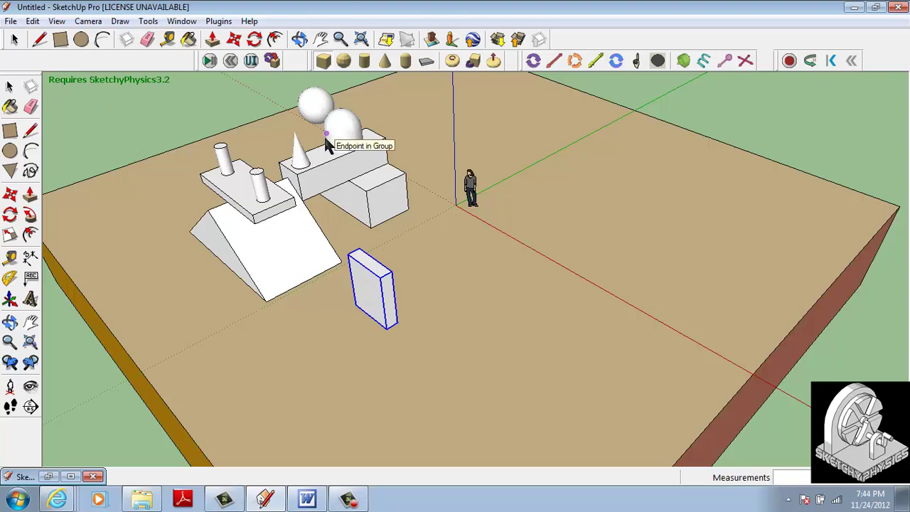
Shape the box group into a small domino: push its narrow side in about 32, lower its top, and thin its broad face by 9.
{"action": "left_click", "coordinate": [15, 40]}
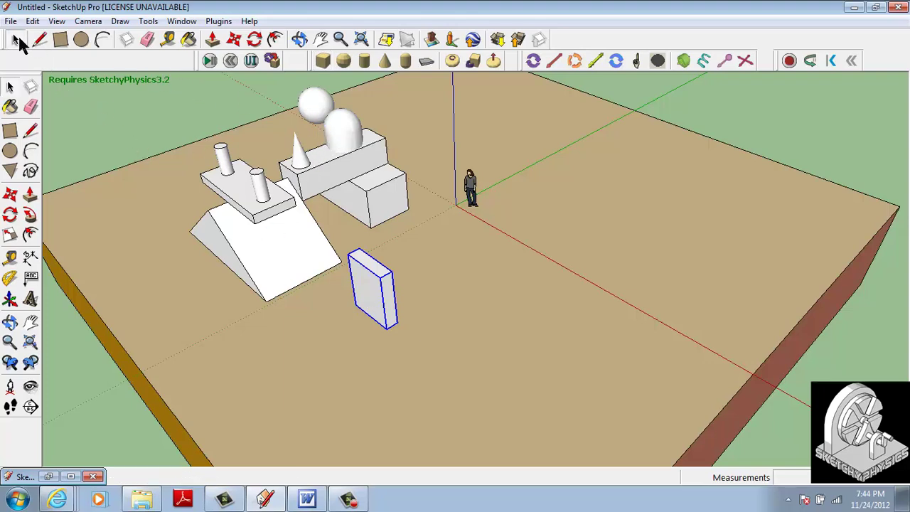
{"action": "double_click", "coordinate": [389, 307]}
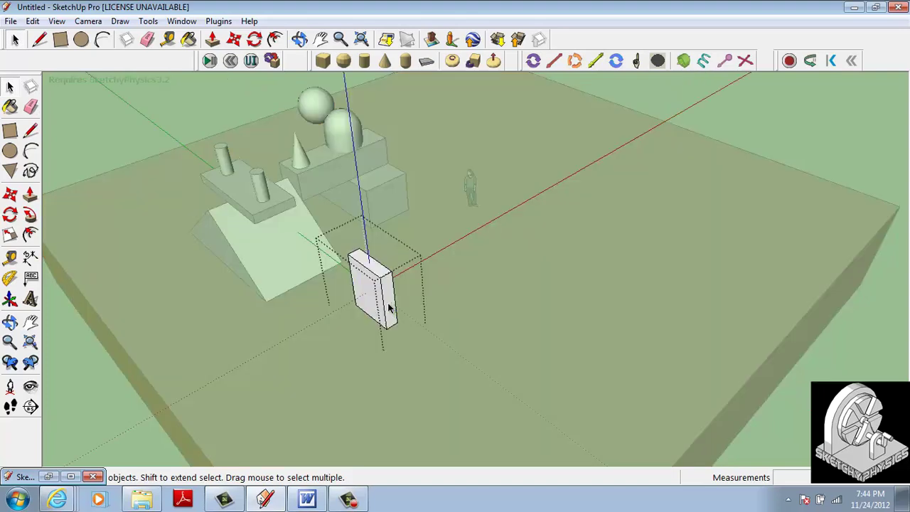
{"action": "scroll", "coordinate": [388, 307], "scroll_direction": "up", "scroll_amount": 2}
{"action": "key", "text": "p"}
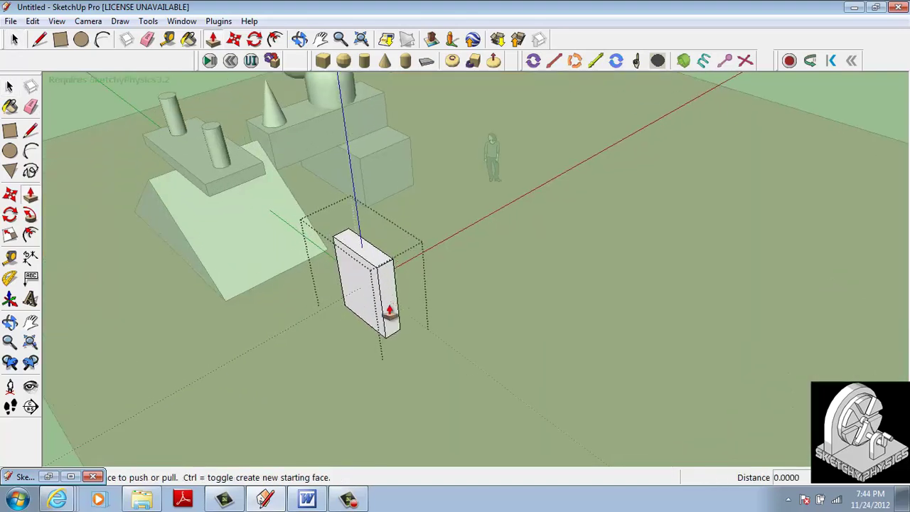
{"action": "left_click_drag", "start_coordinate": [381, 311], "coordinate": [366, 287]}
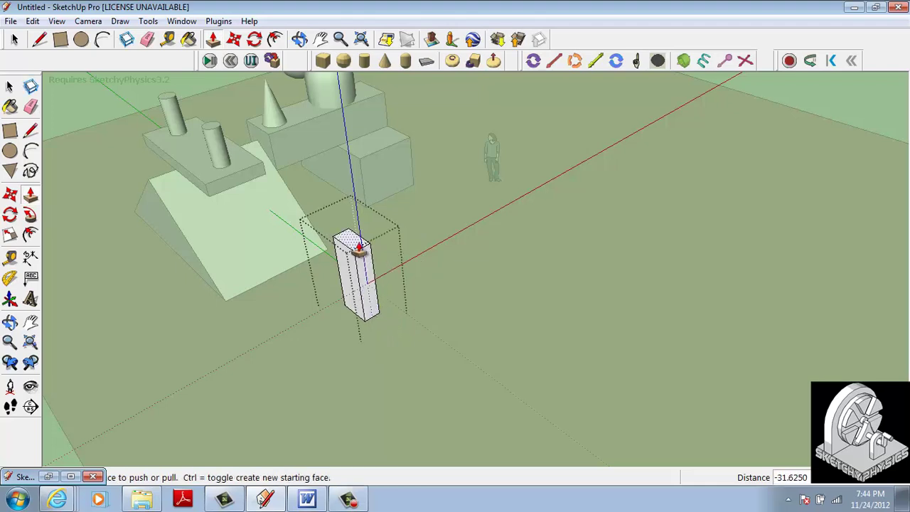
{"action": "left_click_drag", "start_coordinate": [353, 248], "coordinate": [316, 252]}
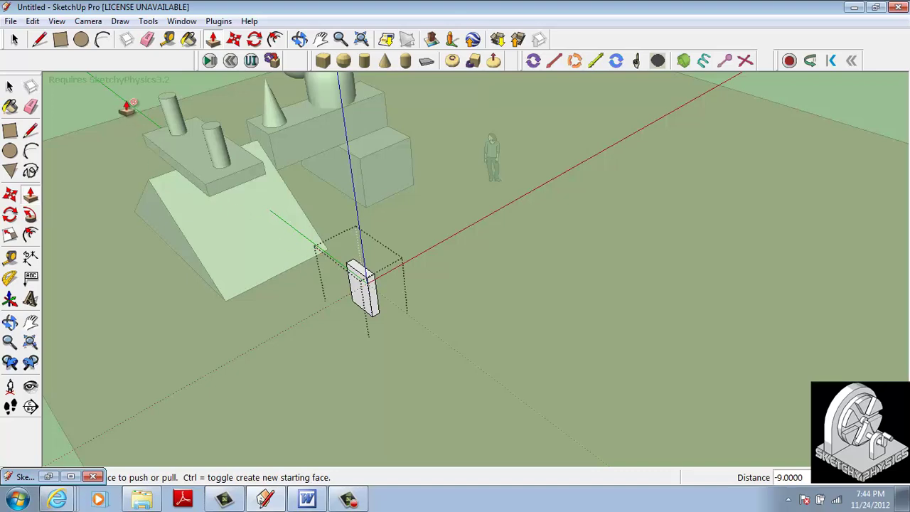
{"action": "left_click", "coordinate": [16, 41]}
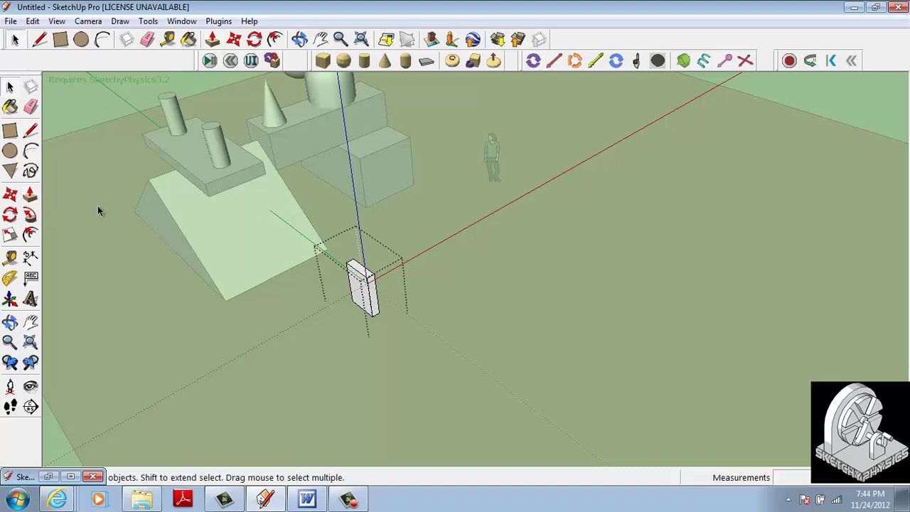
{"action": "left_click", "coordinate": [98, 205]}
Move the domino about 116 across the floor to just in front of the ramp's near corner.
{"action": "middle_click_drag", "start_coordinate": [349, 410], "coordinate": [370, 394]}
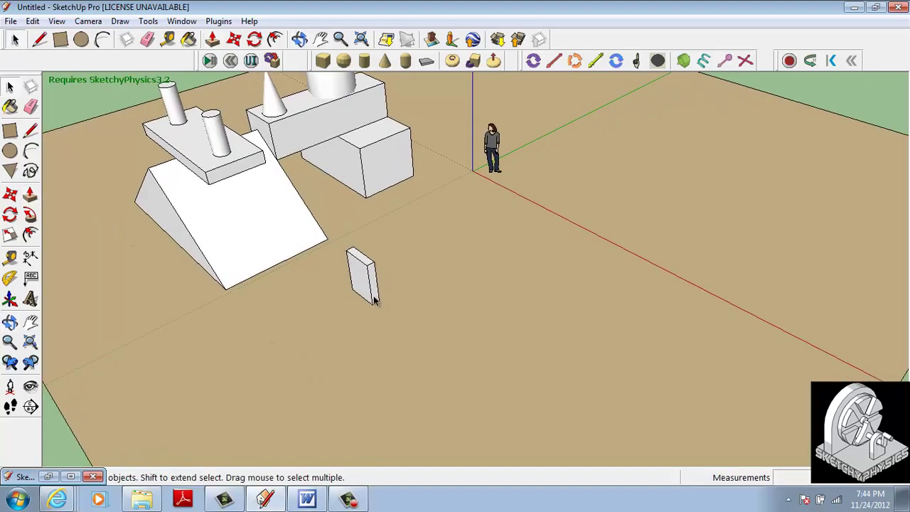
{"action": "left_click", "coordinate": [374, 283]}
{"action": "key", "text": "m"}
{"action": "left_click", "coordinate": [372, 301]}
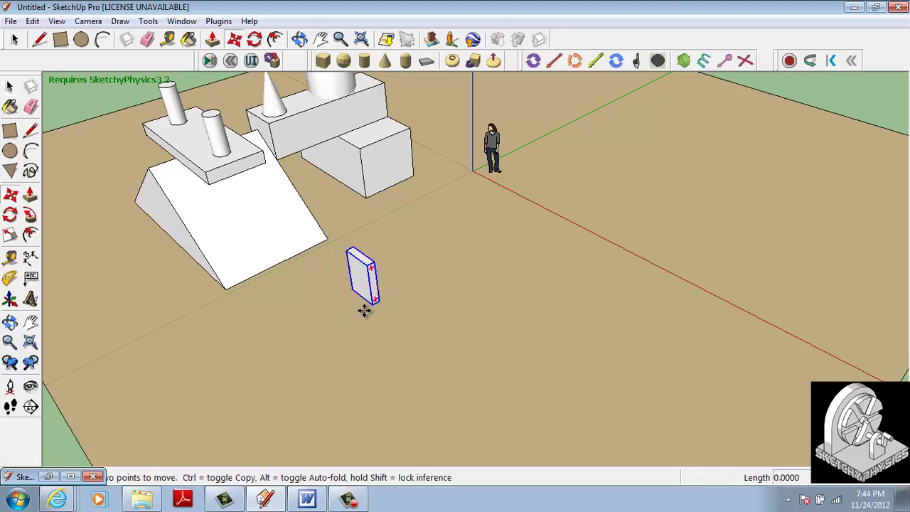
{"action": "left_click", "coordinate": [265, 365]}
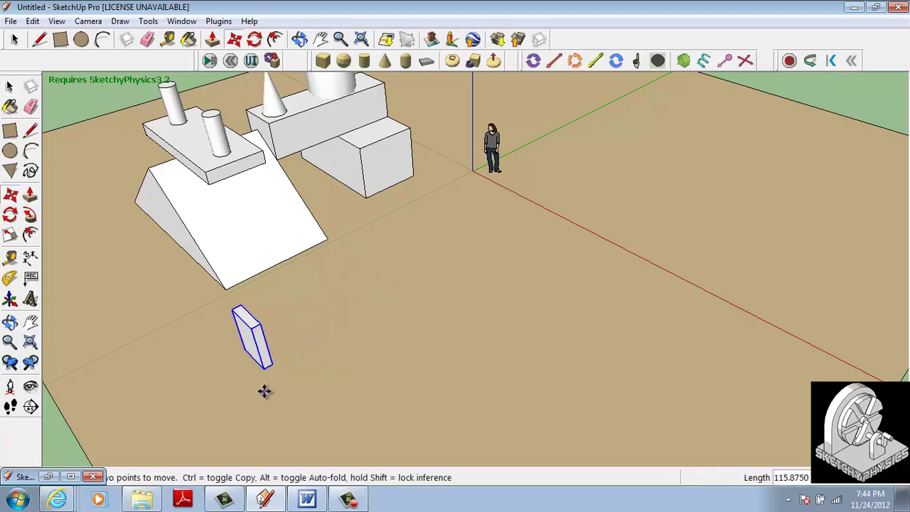
Copy the domino about 27.75 along the green axis and multiply the copy x25 to form a straight row.
{"action": "scroll", "coordinate": [265, 390], "scroll_direction": "up", "scroll_amount": 2}
{"action": "middle_click_drag", "start_coordinate": [270, 390], "coordinate": [220, 399]}
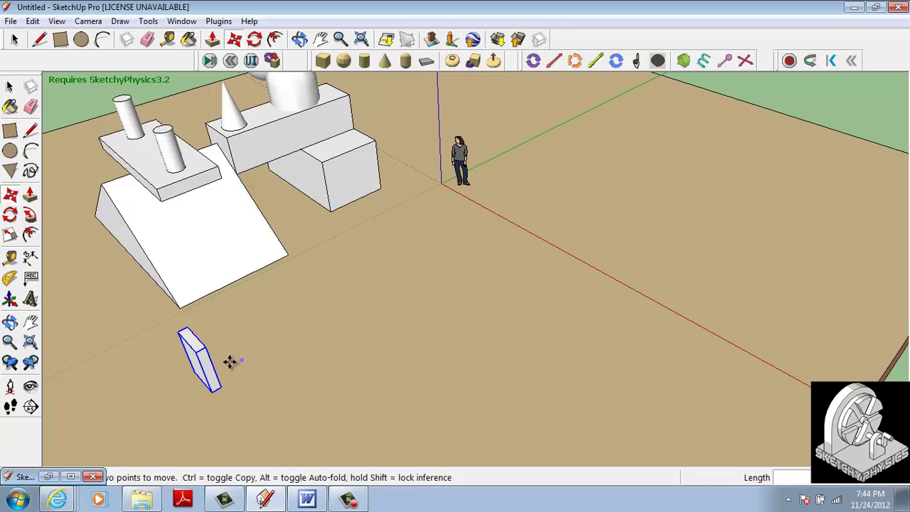
{"action": "scroll", "coordinate": [207, 398], "scroll_direction": "up", "scroll_amount": 3}
{"action": "middle_click_drag", "start_coordinate": [204, 406], "coordinate": [221, 324], "text": "shift"}
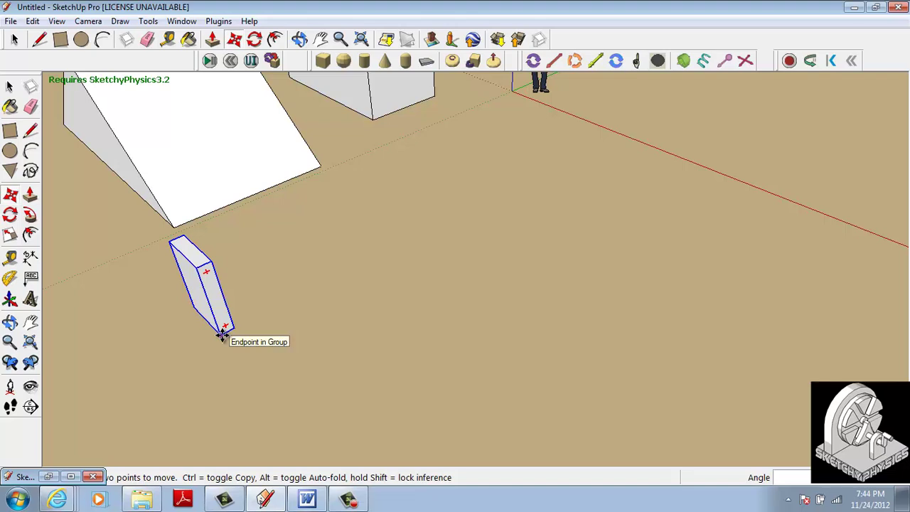
{"action": "left_click", "coordinate": [222, 334]}
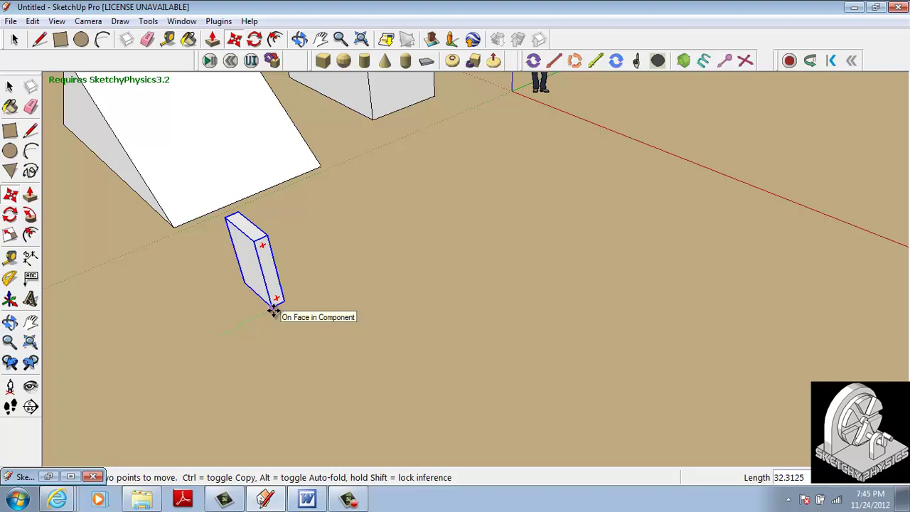
{"action": "key", "text": "ctrl"}
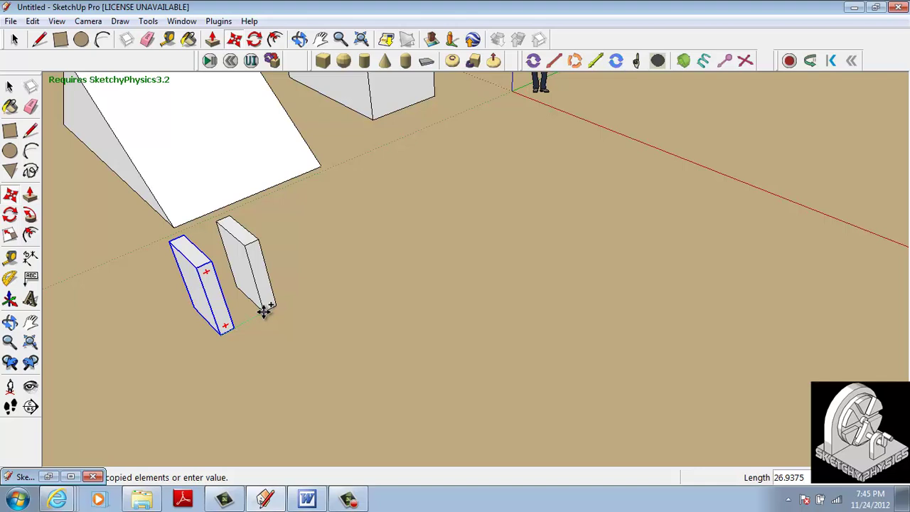
{"action": "left_click", "coordinate": [263, 307]}
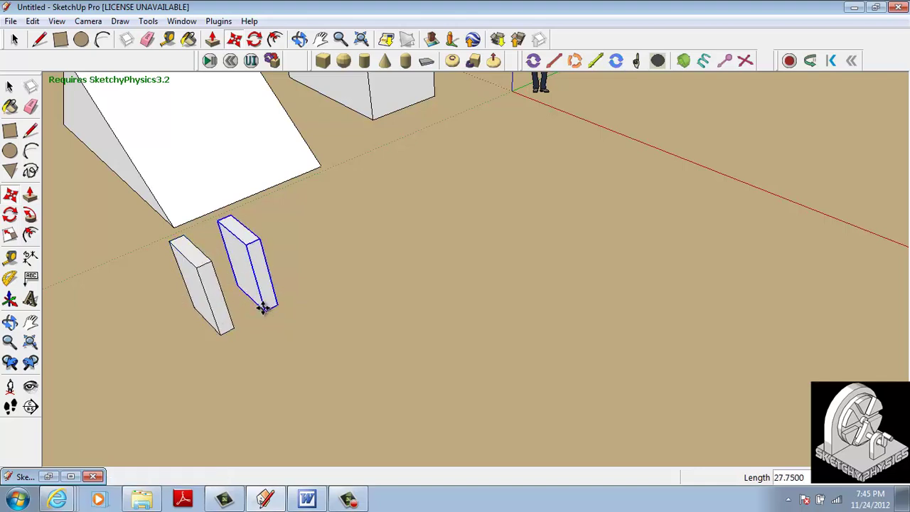
{"action": "key", "text": "Return"}
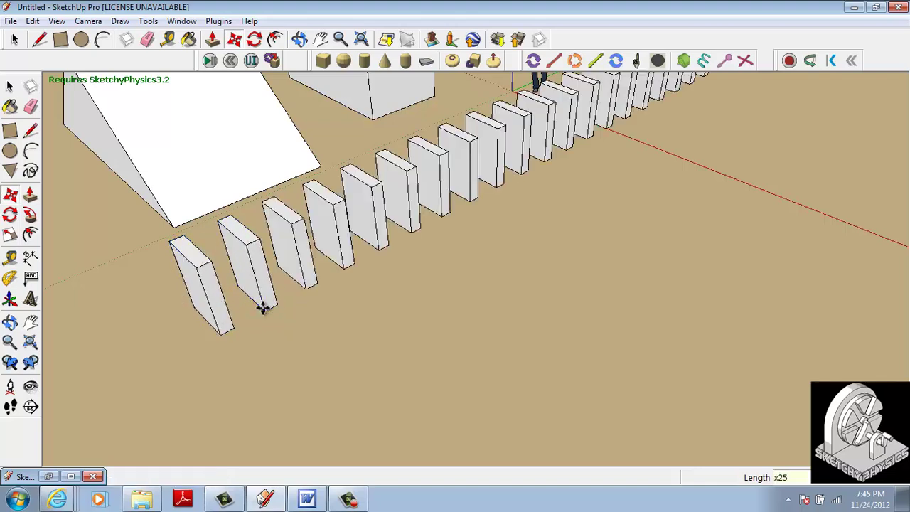
Delete the last three dominoes at the far end of the row.
{"action": "middle_click_drag", "start_coordinate": [263, 307], "coordinate": [362, 451]}
{"action": "scroll", "coordinate": [325, 272], "scroll_direction": "down", "scroll_amount": 3}
{"action": "key", "text": "m"}
{"action": "middle_click_drag", "start_coordinate": [479, 288], "coordinate": [379, 361], "text": "shift"}
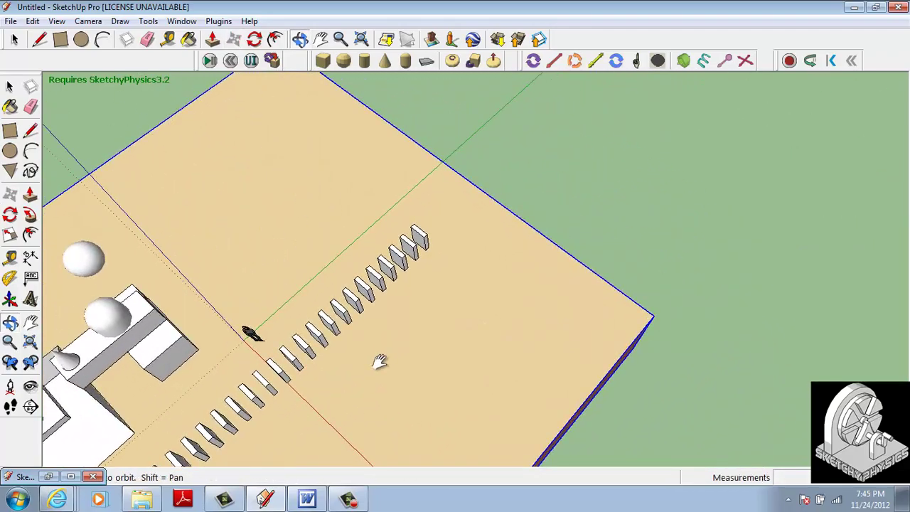
{"action": "key", "text": "m"}
{"action": "scroll", "coordinate": [412, 324], "scroll_direction": "up", "scroll_amount": 2}
{"action": "middle_click_drag", "start_coordinate": [444, 263], "coordinate": [285, 163]}
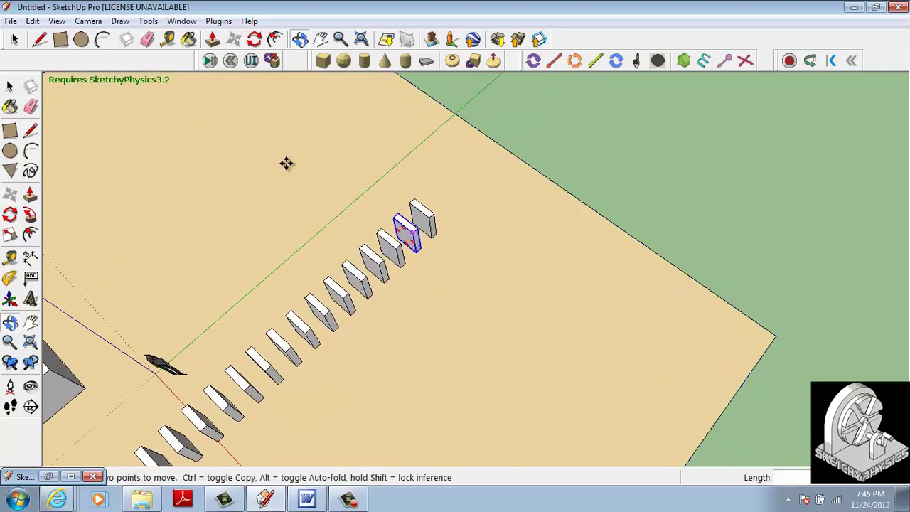
{"action": "key", "text": "space"}
{"action": "left_click_drag", "start_coordinate": [361, 177], "coordinate": [469, 298]}
{"action": "key", "text": "Delete"}
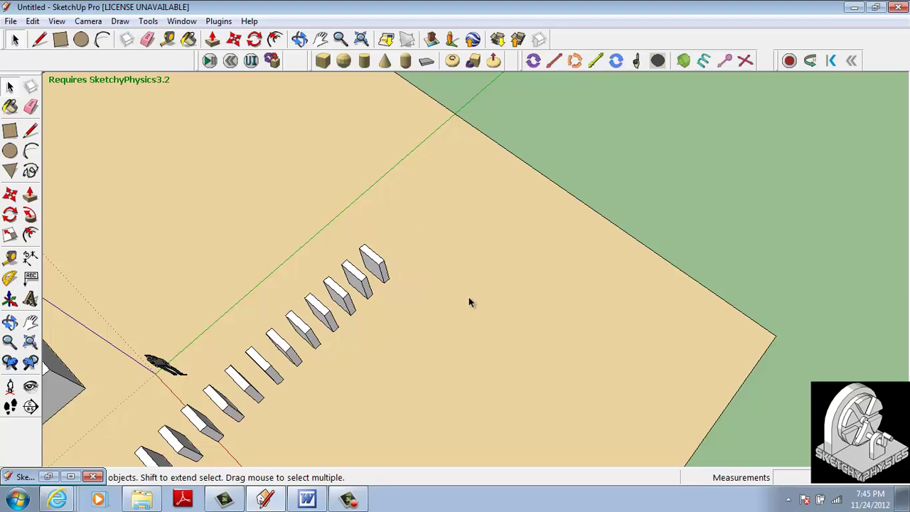
Try a curved array by rotate-copying the last domino about 20.9 degrees around a floor point beside the row, multiplied x12.
{"action": "middle_click_drag", "start_coordinate": [400, 337], "coordinate": [331, 281]}
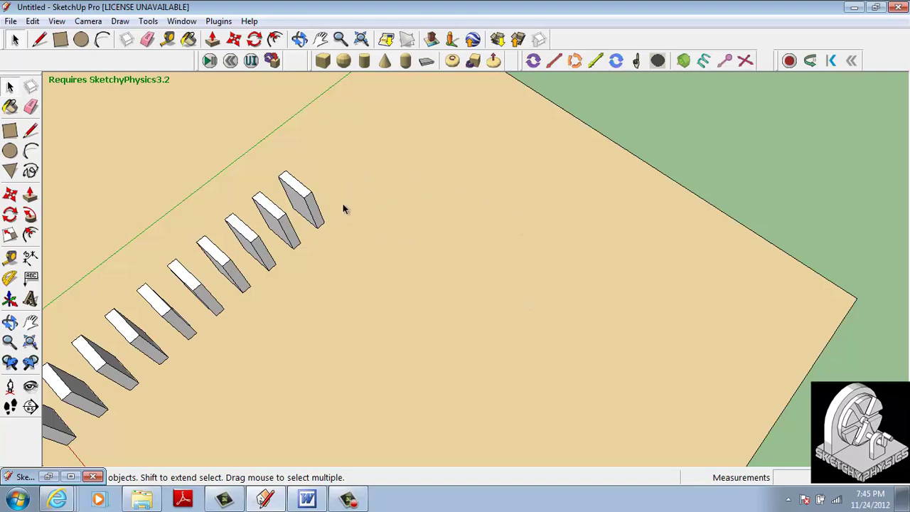
{"action": "left_click", "coordinate": [318, 223]}
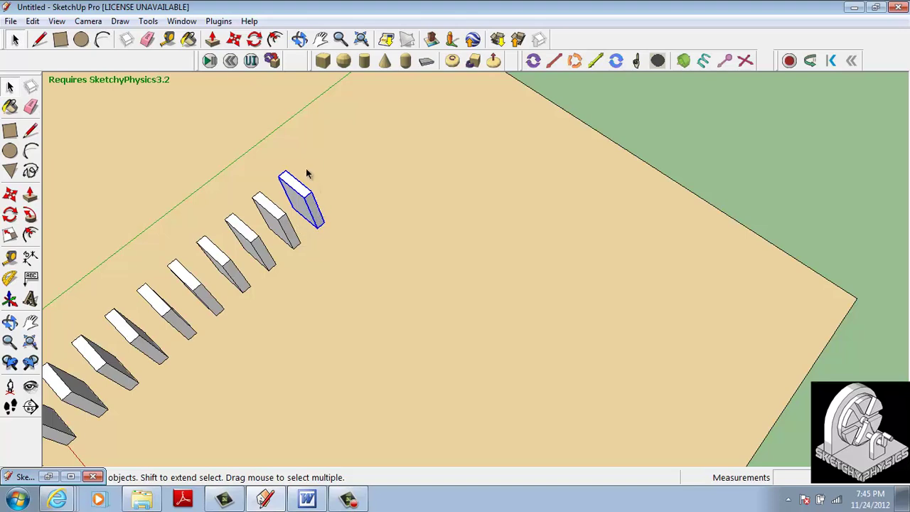
{"action": "left_click", "coordinate": [255, 39]}
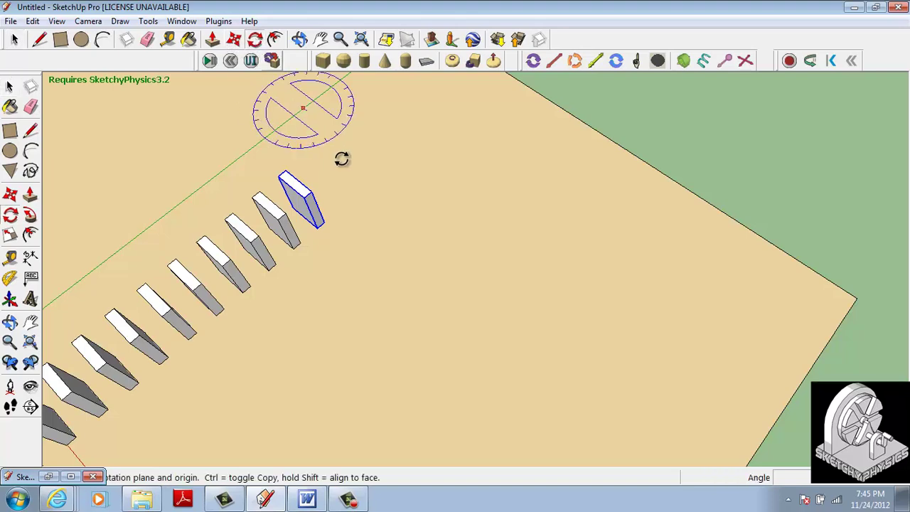
{"action": "left_click", "coordinate": [383, 271]}
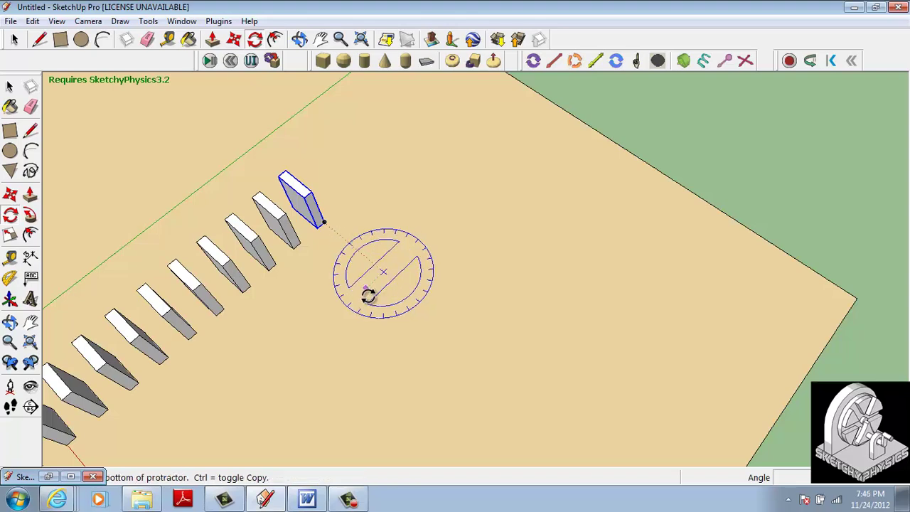
{"action": "left_click", "coordinate": [324, 223]}
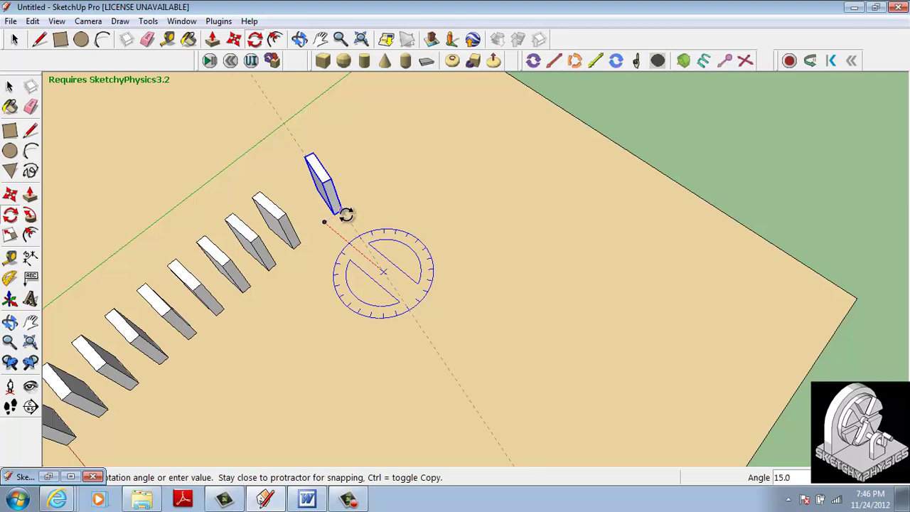
{"action": "key", "text": "ctrl"}
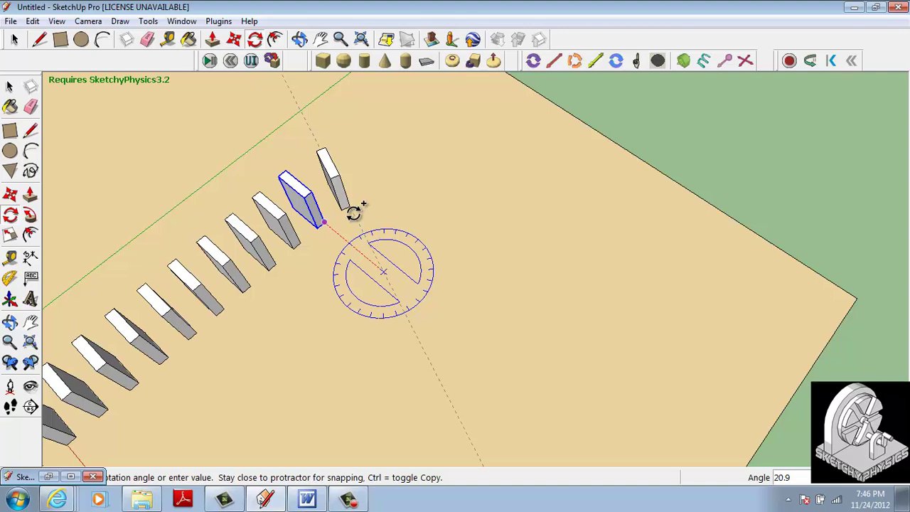
{"action": "left_click", "coordinate": [353, 213]}
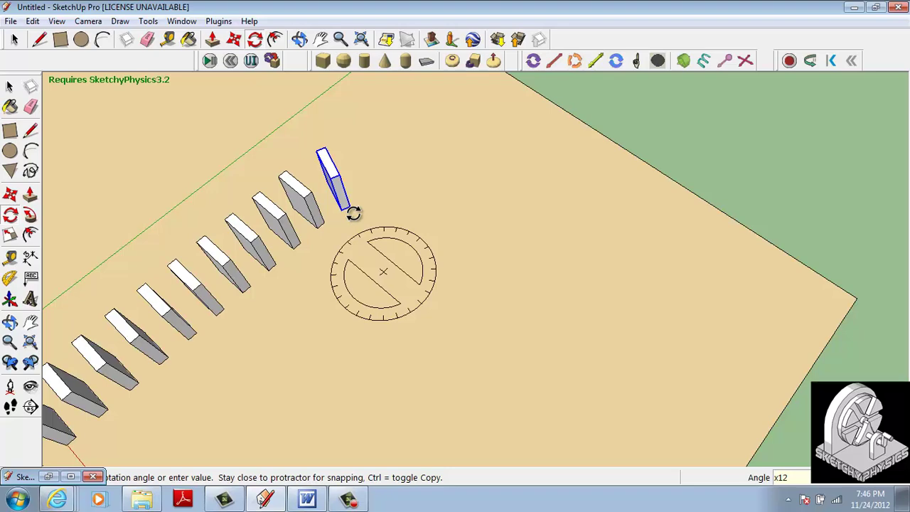
{"action": "key", "text": "Return"}
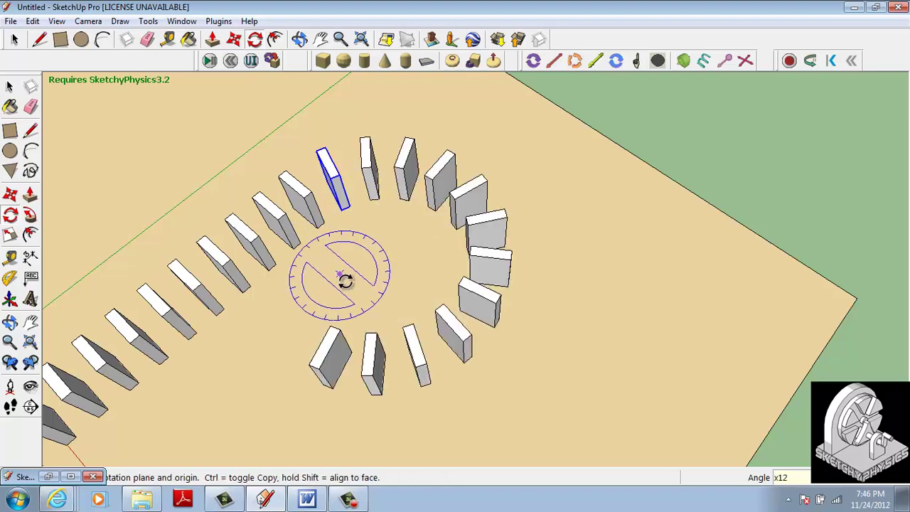
Undo the curved array and the rotated domino copy.
{"action": "scroll", "coordinate": [346, 284], "scroll_direction": "down", "scroll_amount": 2}
{"action": "key", "text": "ctrl+z"}
{"action": "key", "text": "ctrl+z"}
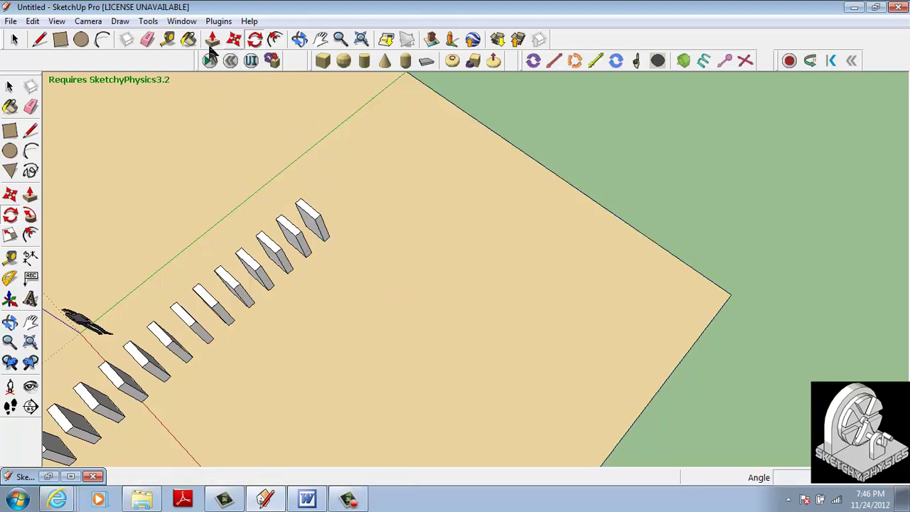
Rotate-copy the last domino about 21.2 degrees around a floor point beside the row and multiply it x12 to form a curve.
{"action": "left_click", "coordinate": [14, 39]}
{"action": "left_click", "coordinate": [318, 232]}
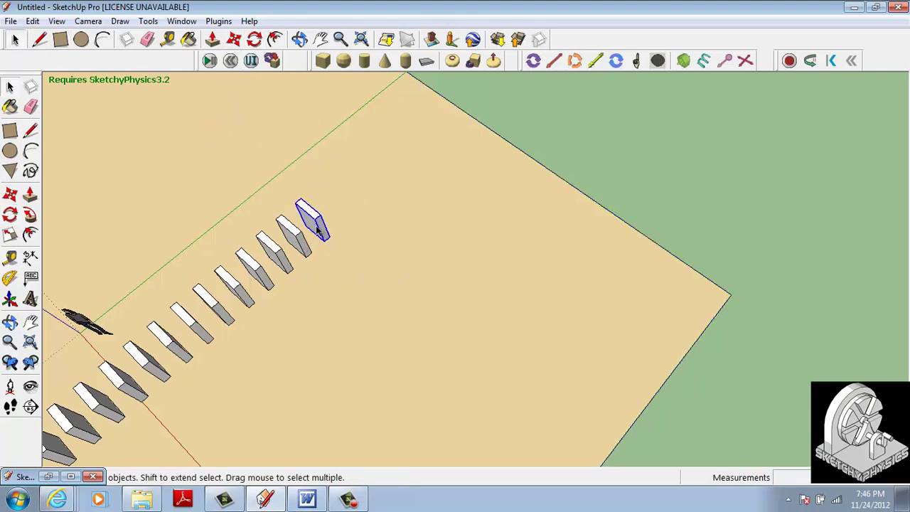
{"action": "left_click", "coordinate": [254, 39]}
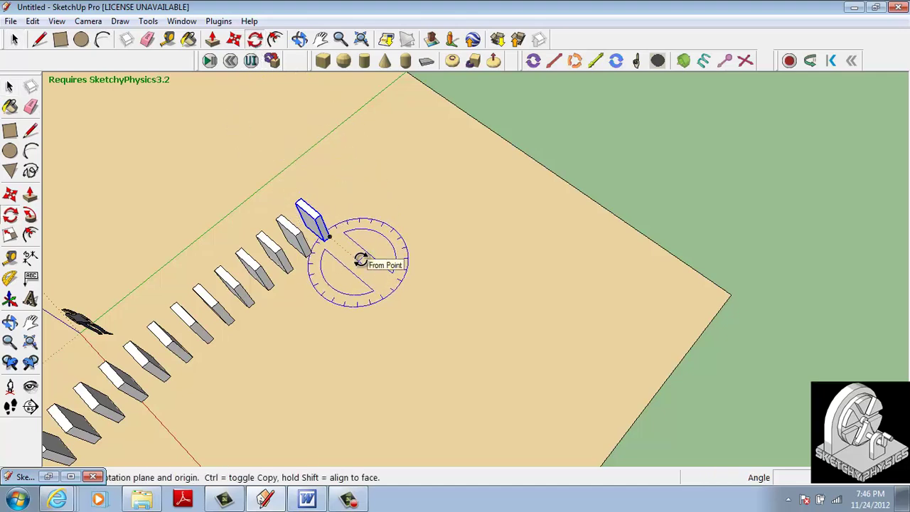
{"action": "left_click", "coordinate": [358, 260]}
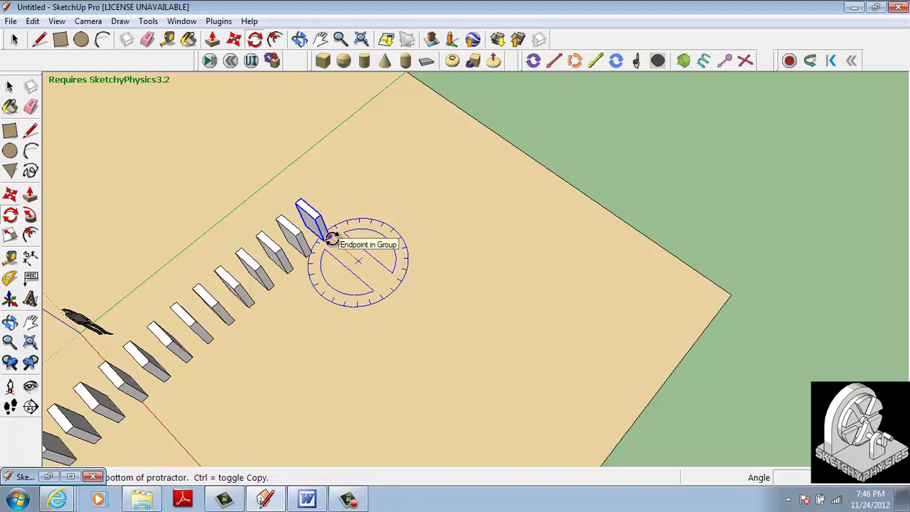
{"action": "left_click", "coordinate": [331, 238]}
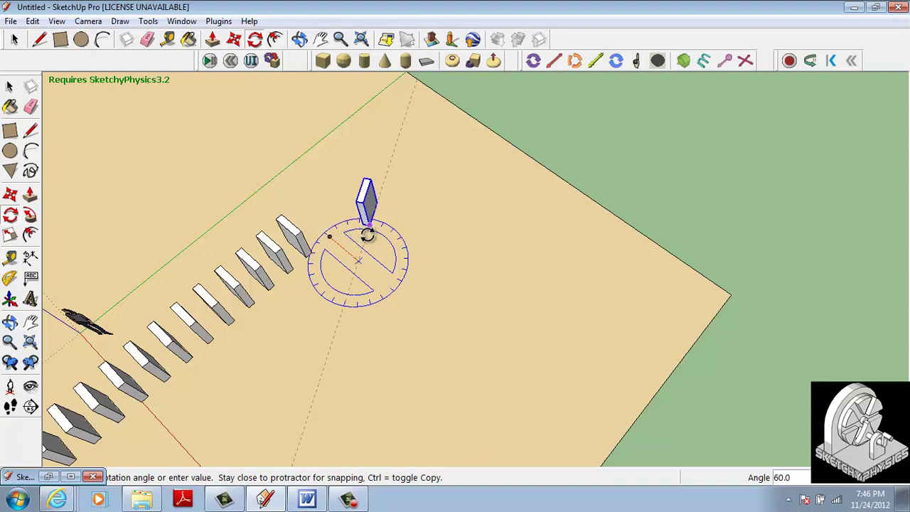
{"action": "key", "text": "ctrl"}
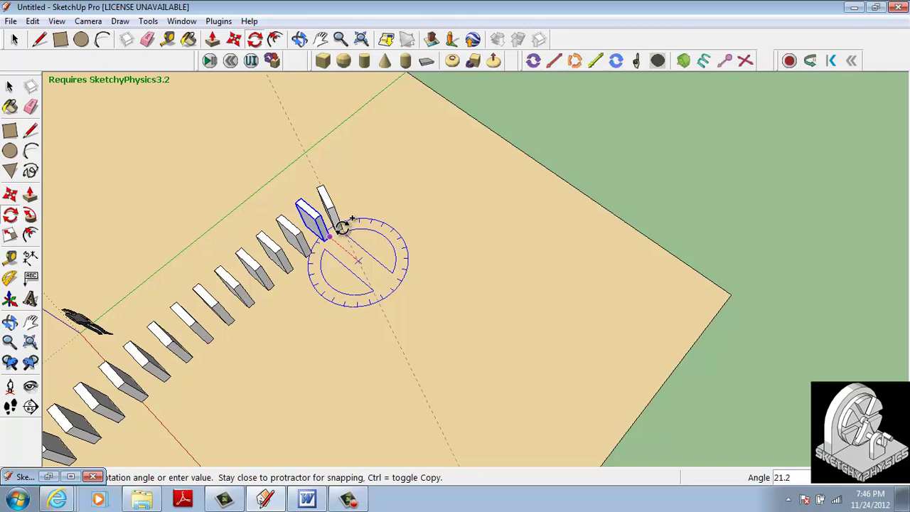
{"action": "left_click", "coordinate": [342, 226]}
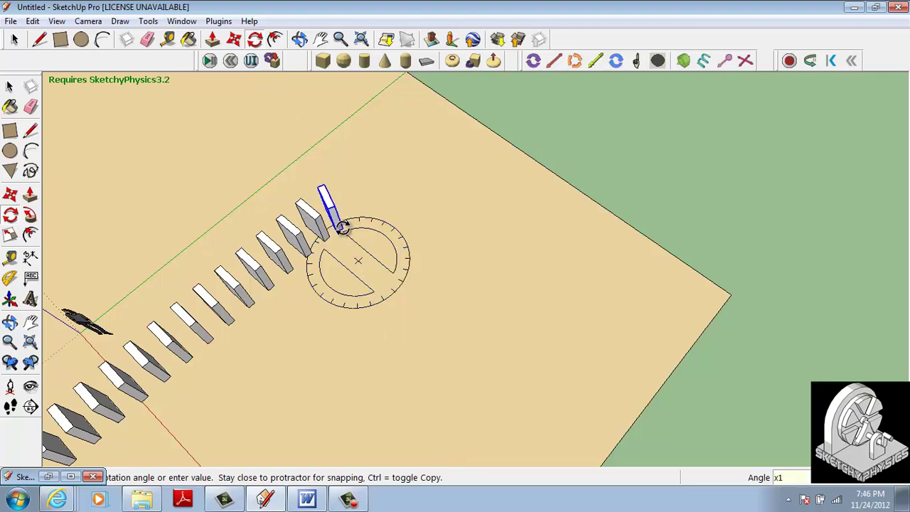
{"action": "type", "text": "x12"}
{"action": "key", "text": "Return"}
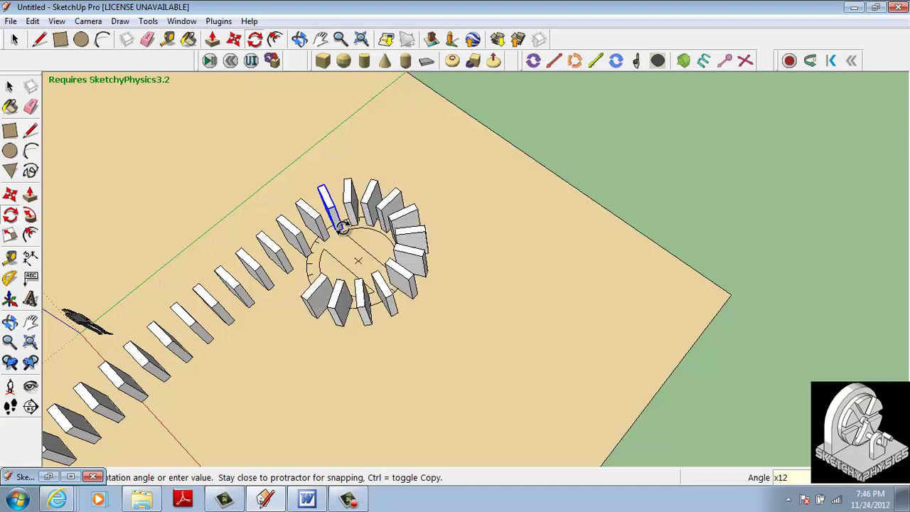
Test the domino run in the physics simulation by toppling it from the first domino of the straight row, and reset the simulation.
{"action": "scroll", "coordinate": [342, 226], "scroll_direction": "down", "scroll_amount": 4}
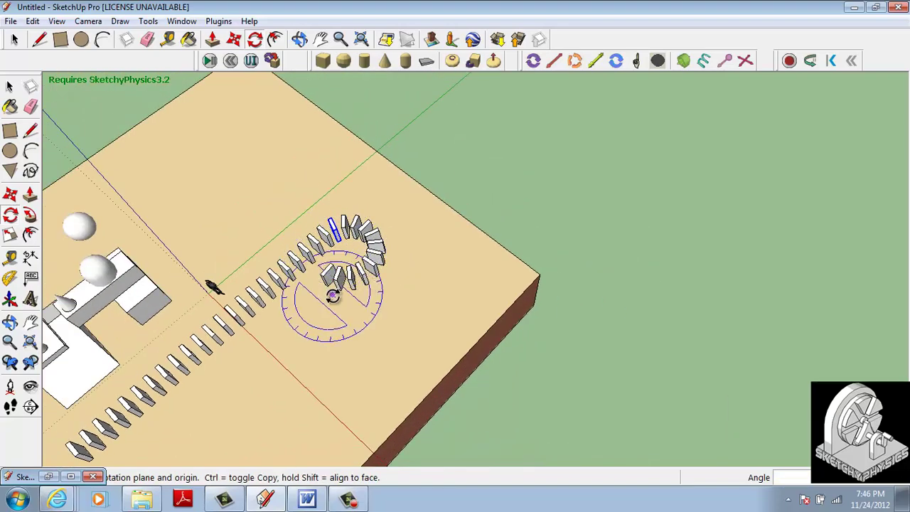
{"action": "middle_click_drag", "start_coordinate": [332, 297], "coordinate": [275, 305]}
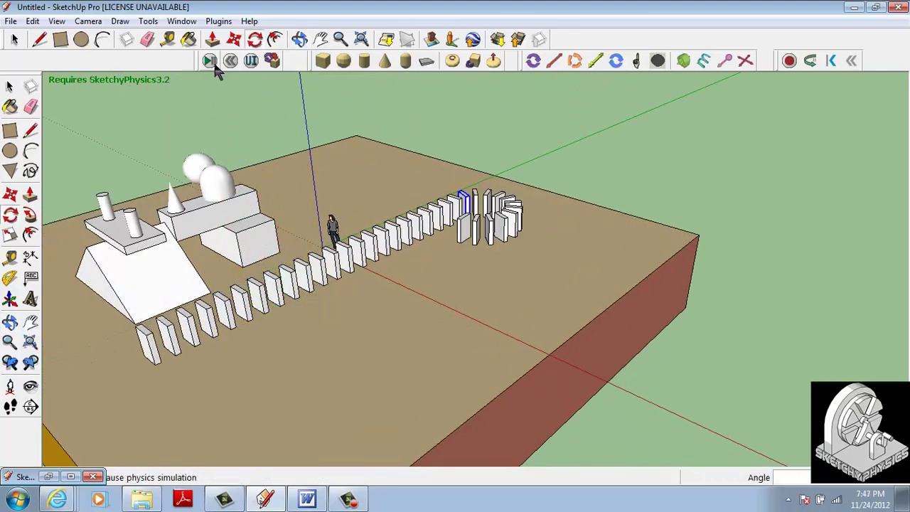
{"action": "left_click", "coordinate": [210, 61]}
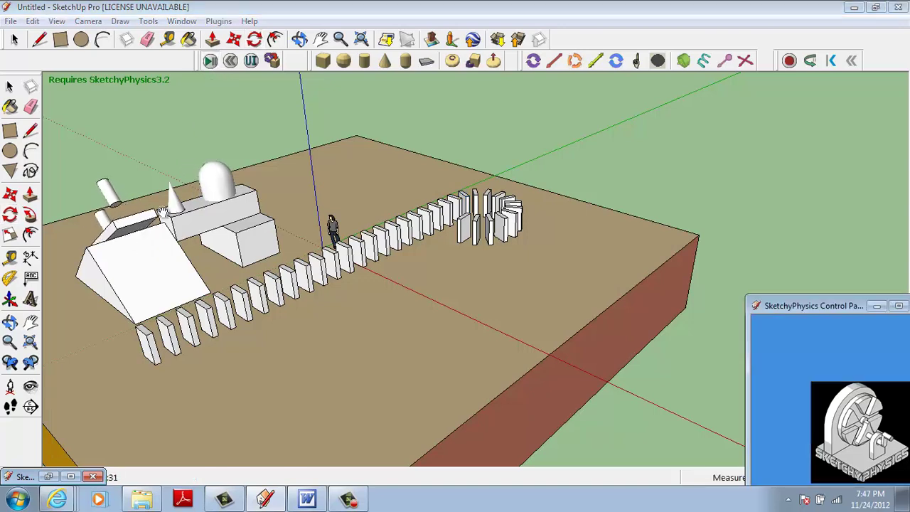
{"action": "left_click_drag", "start_coordinate": [128, 344], "coordinate": [137, 335]}
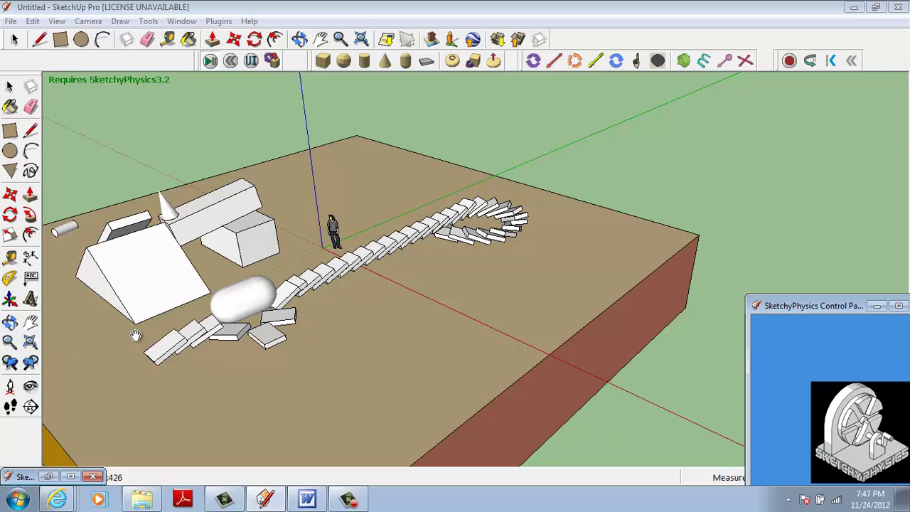
{"action": "left_click", "coordinate": [232, 62]}
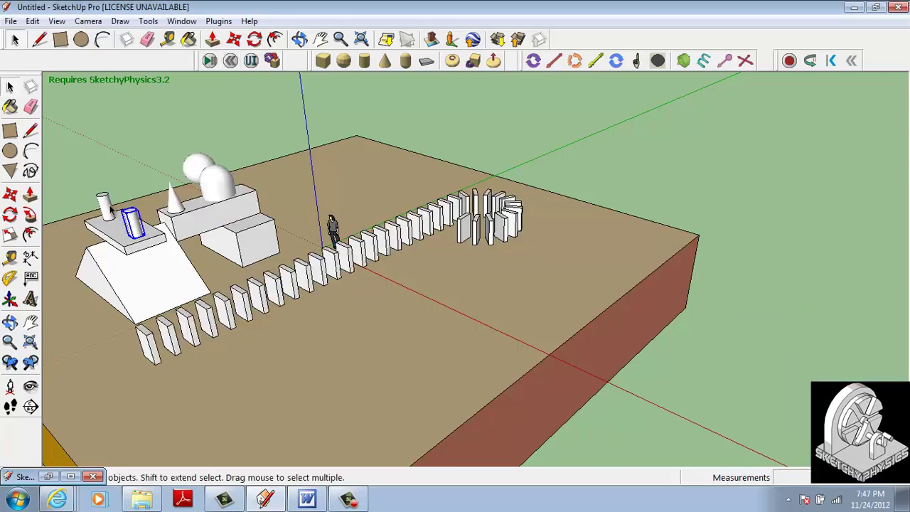
Move the outer cylinder on the tilting plank about 114.4 toward the other cylinder and start the physics simulation.
{"action": "key", "text": "m"}
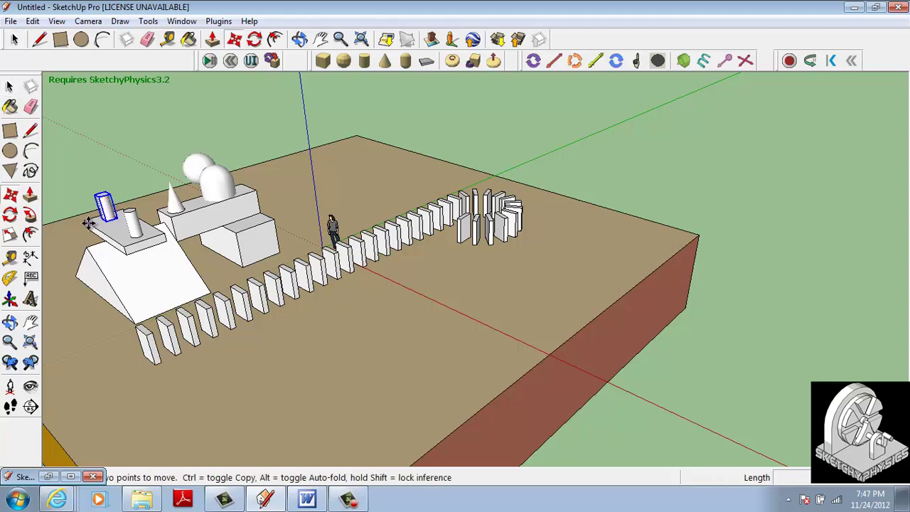
{"action": "left_click", "coordinate": [84, 224]}
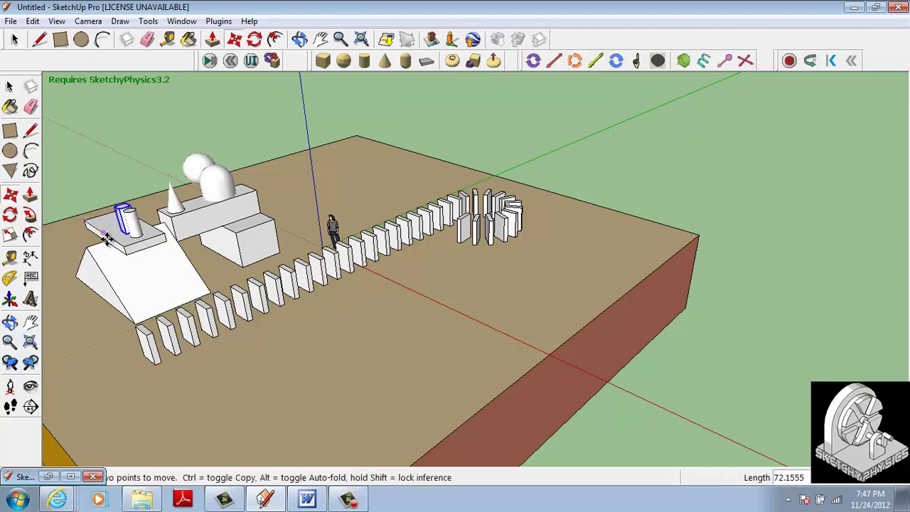
{"action": "left_click", "coordinate": [112, 241]}
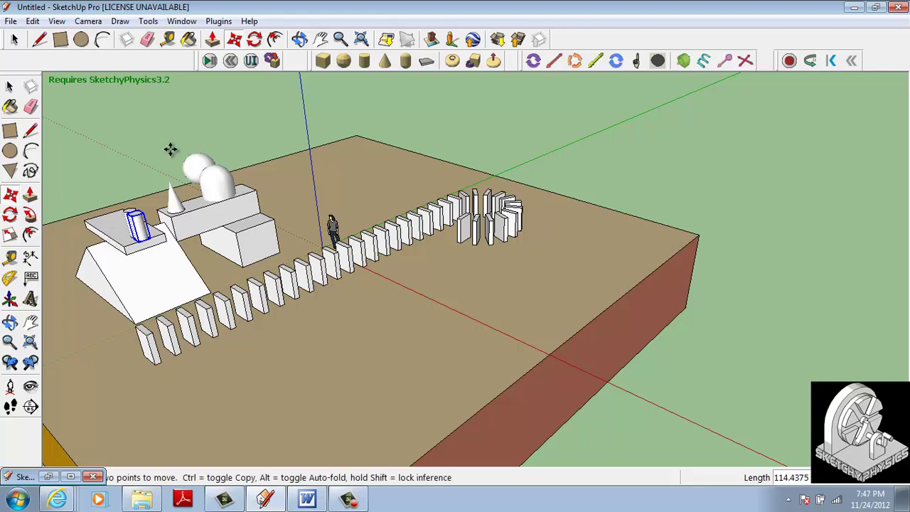
{"action": "left_click", "coordinate": [210, 62]}
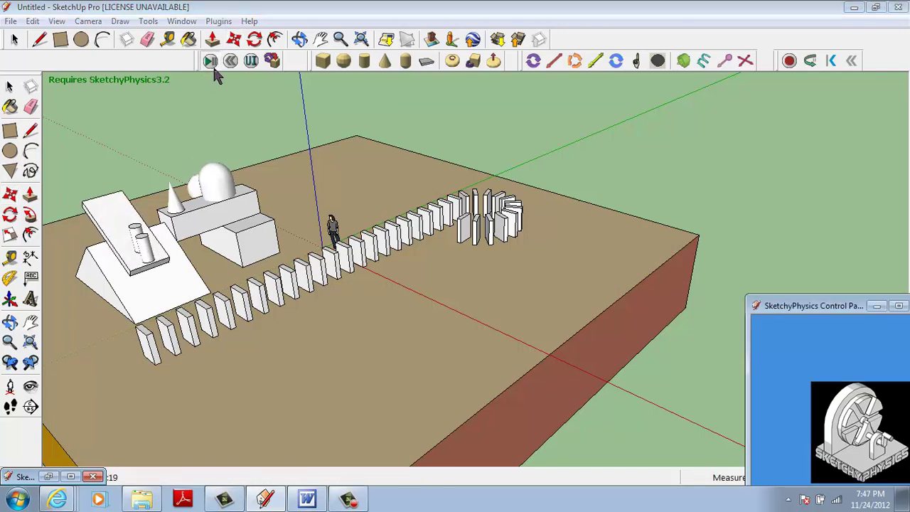